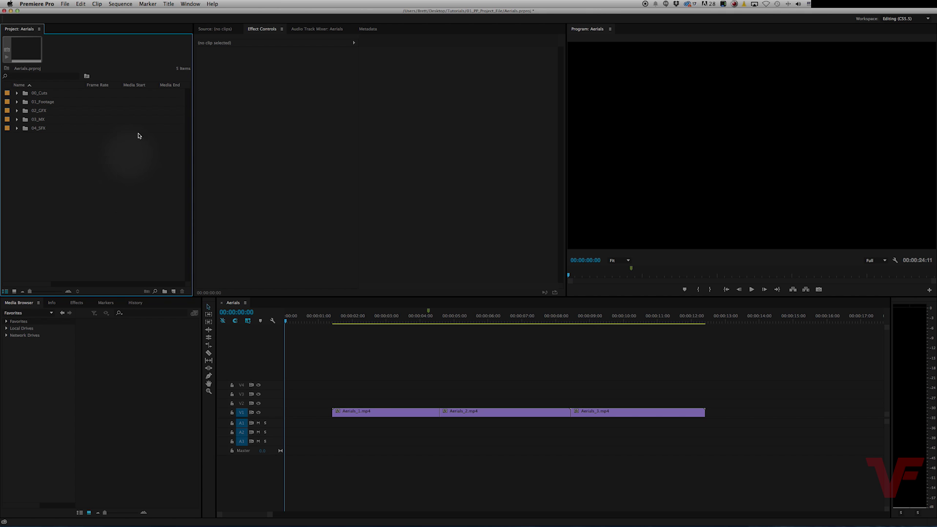
- Switch to the Editing workspace and bring up the Effects panel
{"action": "left_click", "coordinate": [190, 3]}
{"action": "mouse_move", "coordinate": [199, 13]}
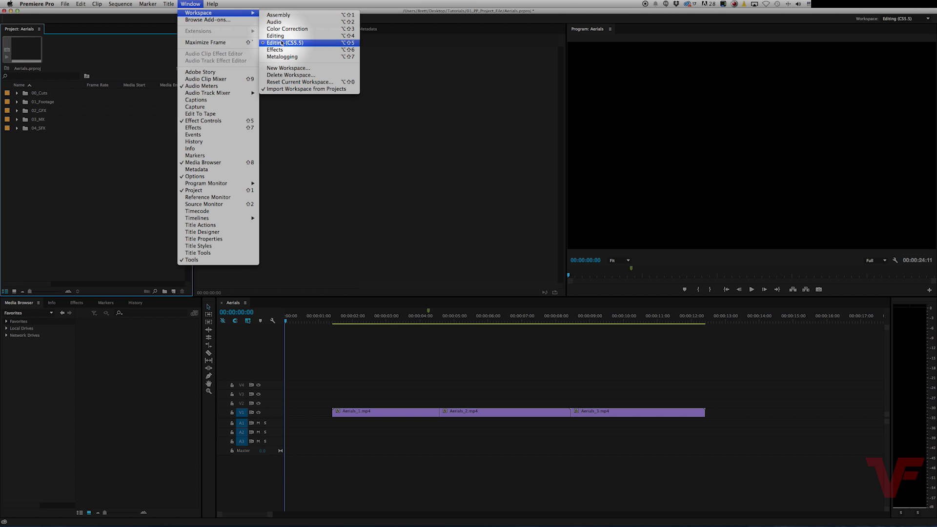
{"action": "left_click", "coordinate": [76, 203]}
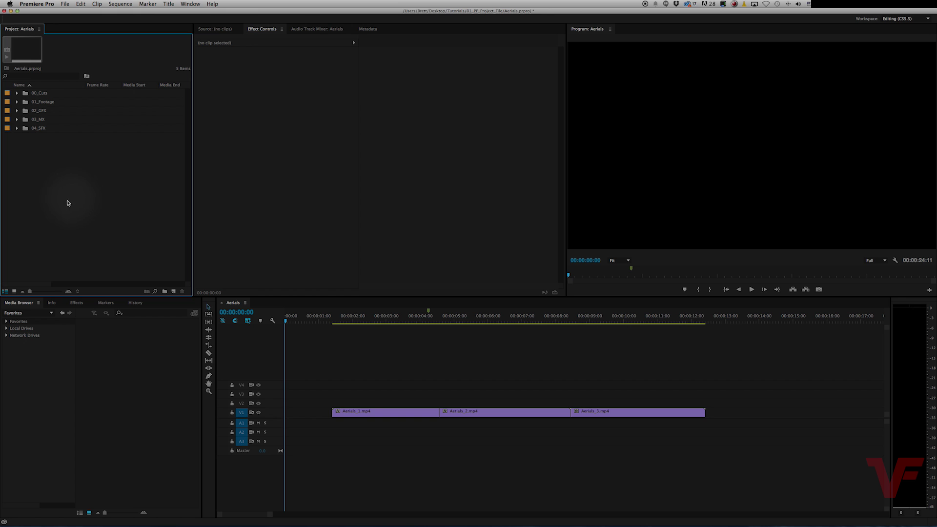
{"action": "left_click", "coordinate": [52, 386]}
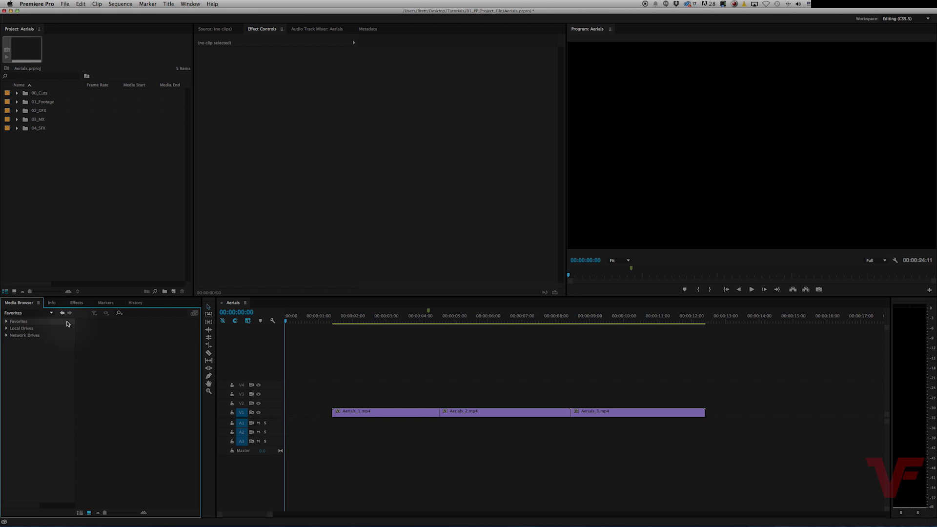
{"action": "left_click", "coordinate": [86, 306]}
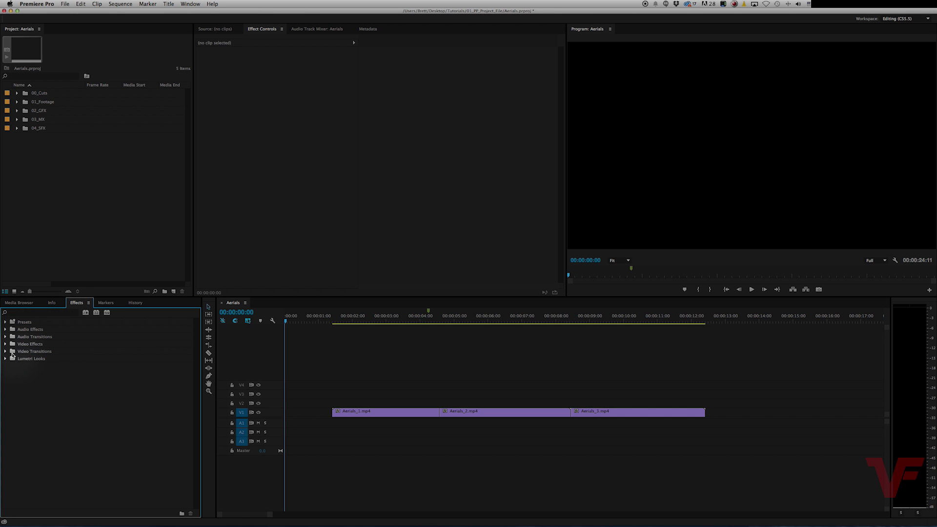
- Expand Video Transitions and its Dissolve, Slide, Wipe and Zoom groups
{"action": "left_click", "coordinate": [6, 352]}
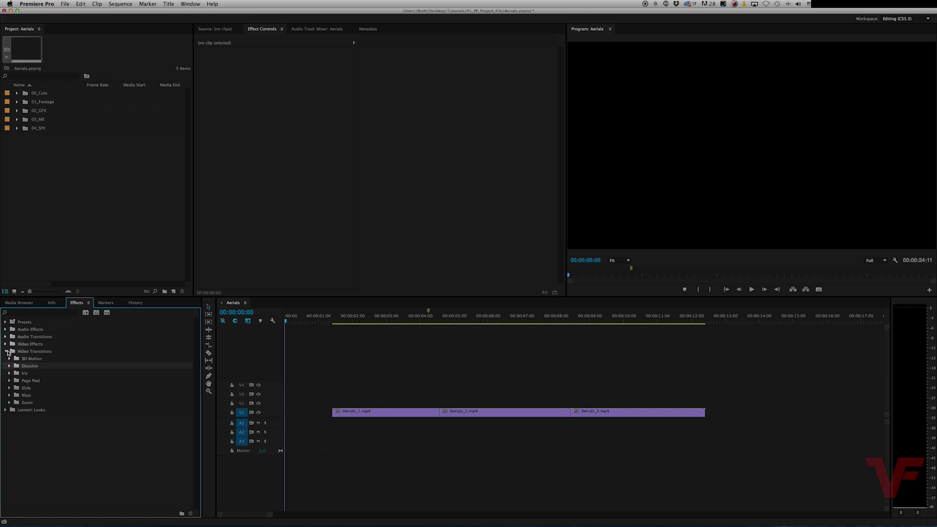
{"action": "left_click", "coordinate": [10, 403]}
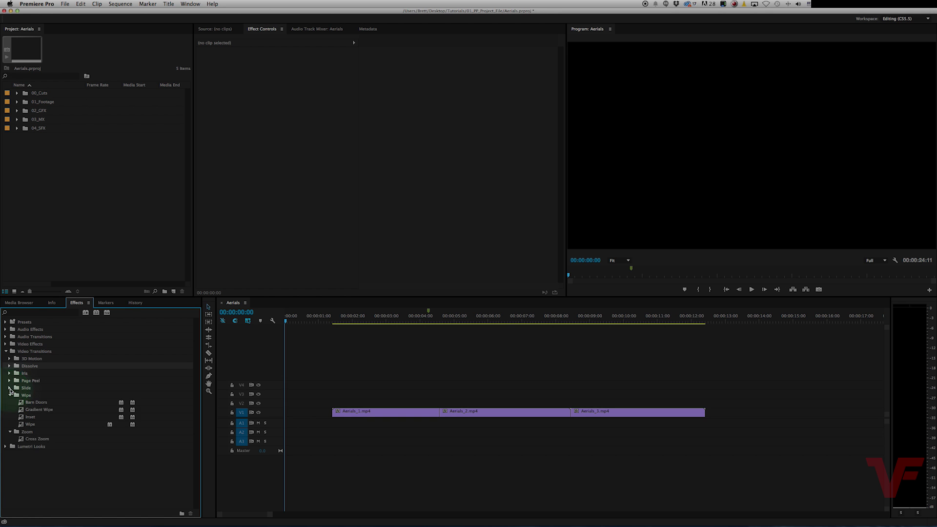
{"action": "left_click", "coordinate": [9, 388]}
{"action": "left_click", "coordinate": [10, 374]}
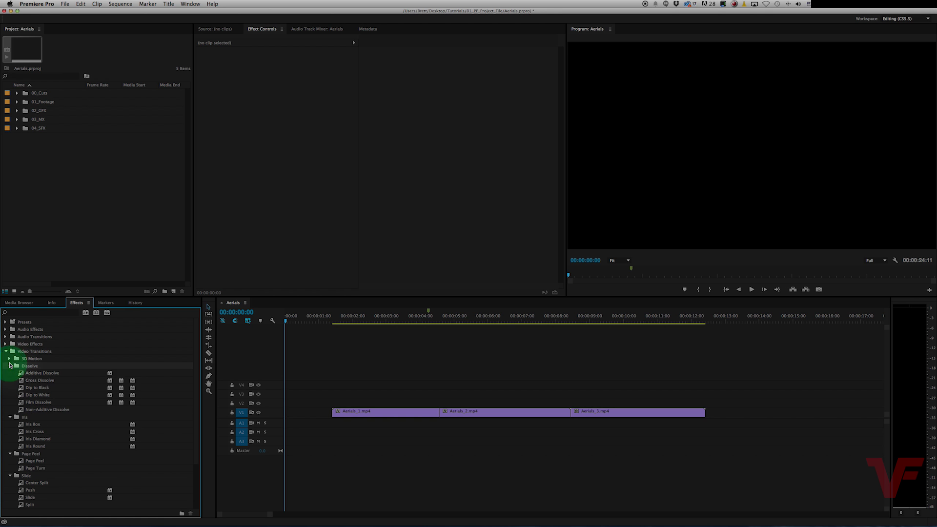
{"action": "left_click", "coordinate": [10, 359]}
{"action": "scroll", "coordinate": [51, 407], "scroll_direction": "down", "scroll_amount": 3}
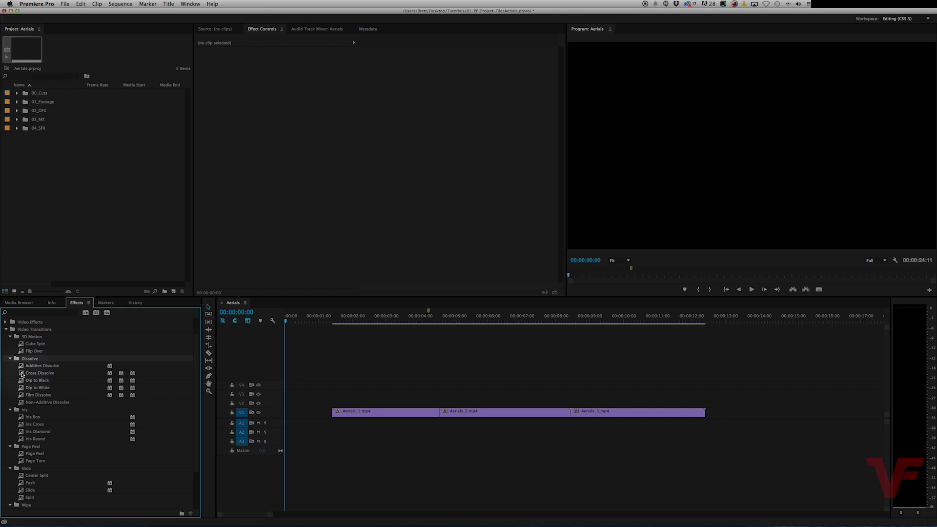
{"action": "left_click_drag", "start_coordinate": [22, 374], "coordinate": [340, 331]}
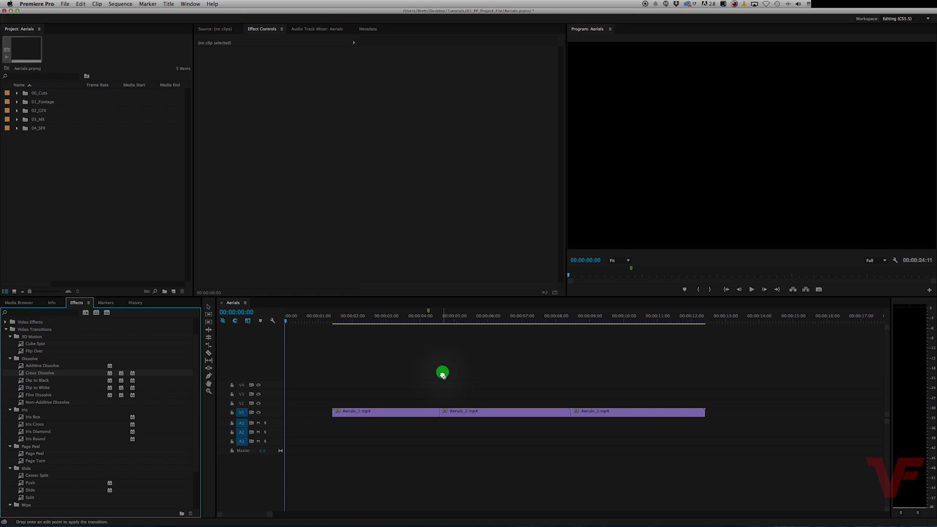
{"action": "left_click_drag", "start_coordinate": [443, 375], "coordinate": [440, 413]}
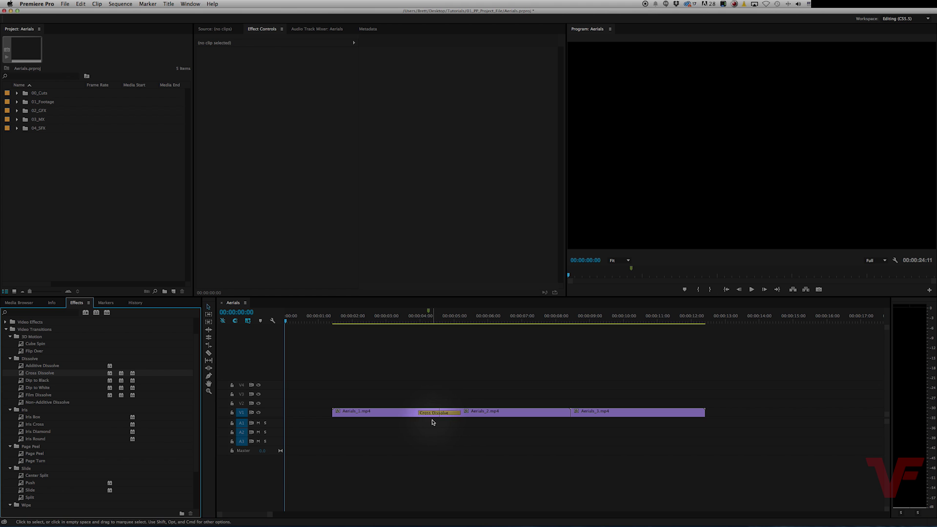
{"action": "left_click", "coordinate": [408, 317]}
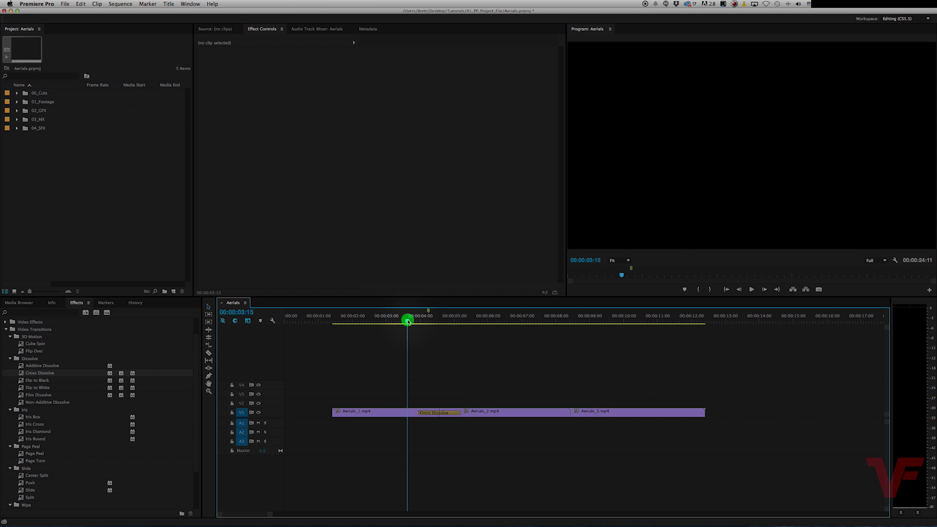
{"action": "key", "text": "space"}
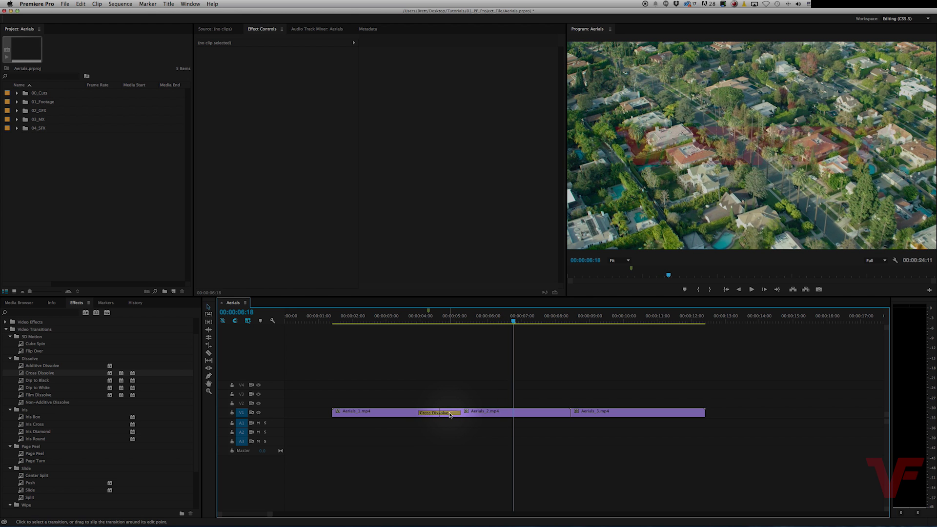
{"action": "left_click", "coordinate": [450, 414]}
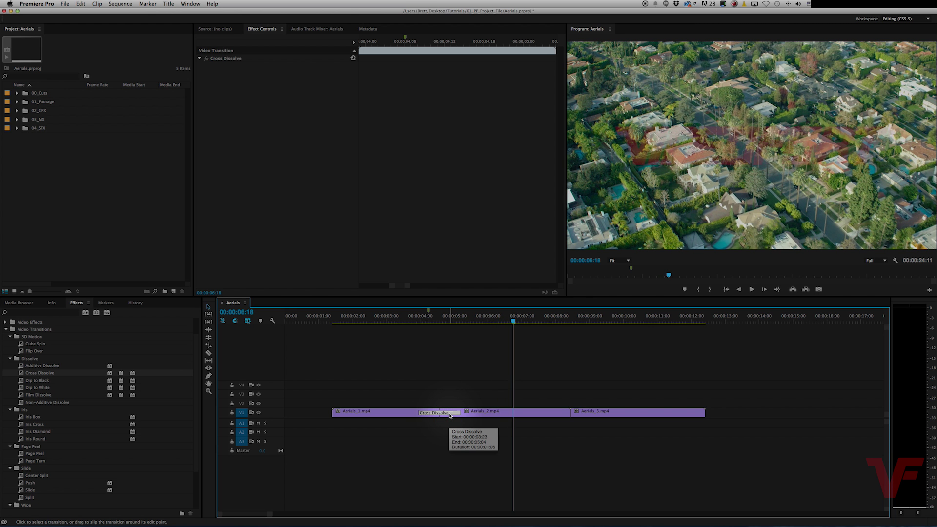
{"action": "key", "text": "Delete"}
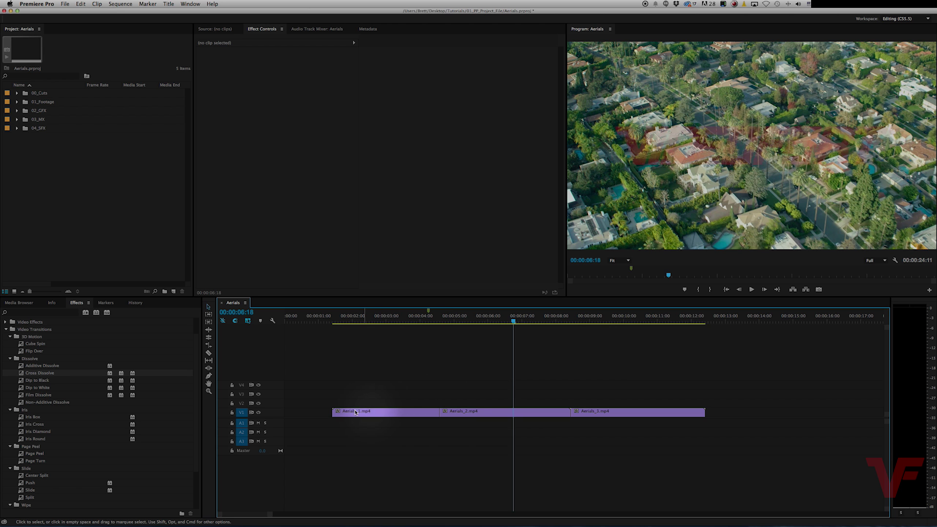
{"action": "right_click", "coordinate": [438, 412]}
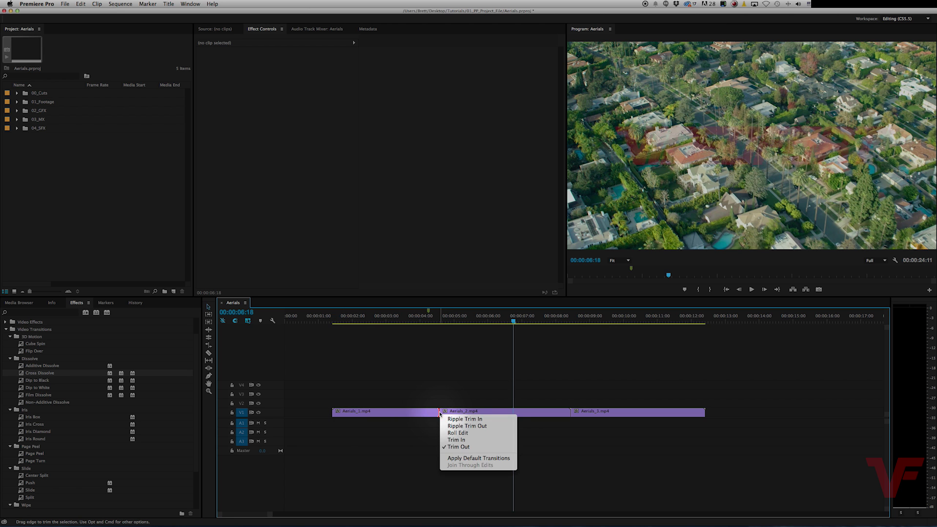
{"action": "left_click", "coordinate": [472, 459]}
{"action": "left_click", "coordinate": [393, 319]}
{"action": "key", "text": "space"}
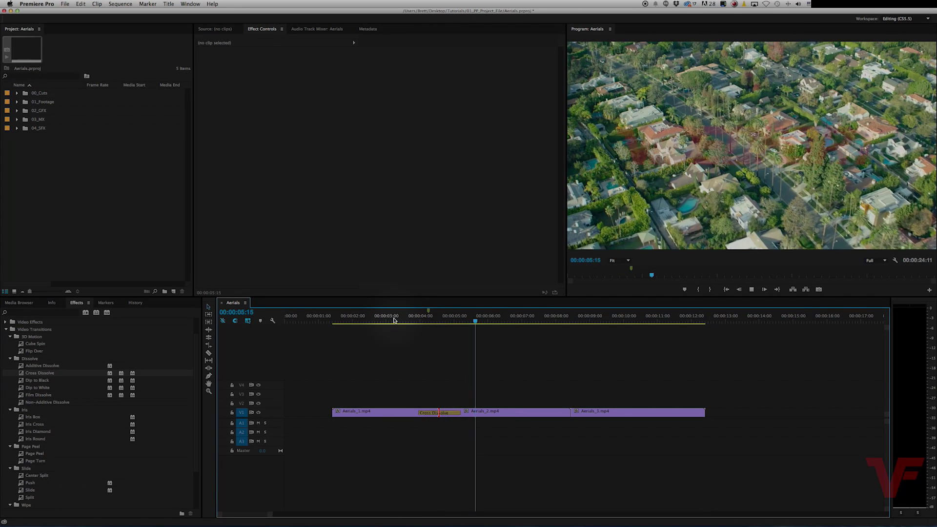
{"action": "key", "text": "space"}
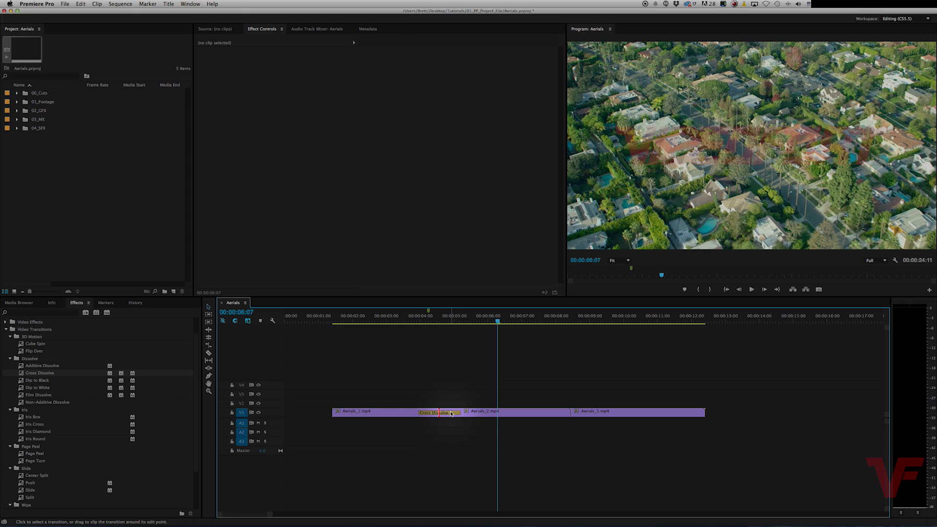
{"action": "key", "text": "Delete"}
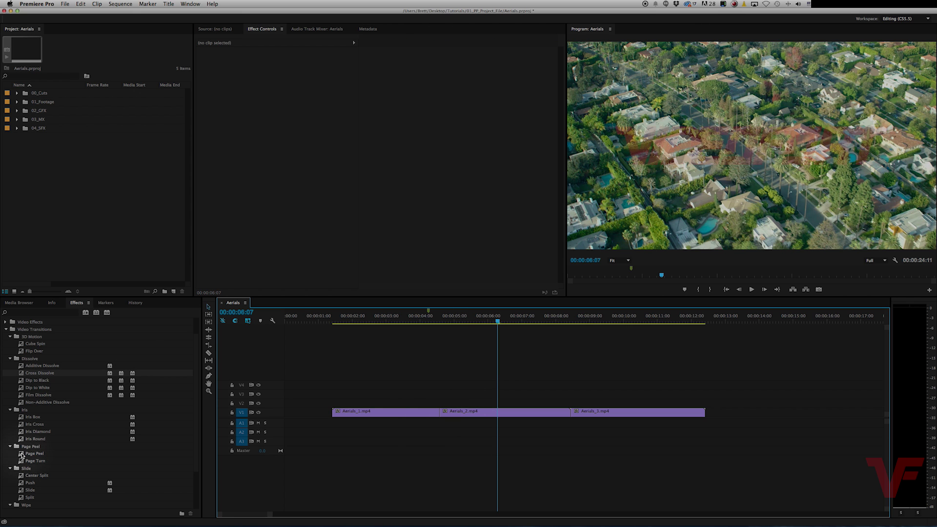
- Apply Page Peel between Aerials_1.mp4 and Aerials_2.mp4 and preview it
{"action": "left_click_drag", "start_coordinate": [20, 455], "coordinate": [440, 412]}
{"action": "left_click", "coordinate": [360, 317]}
{"action": "key", "text": "space"}
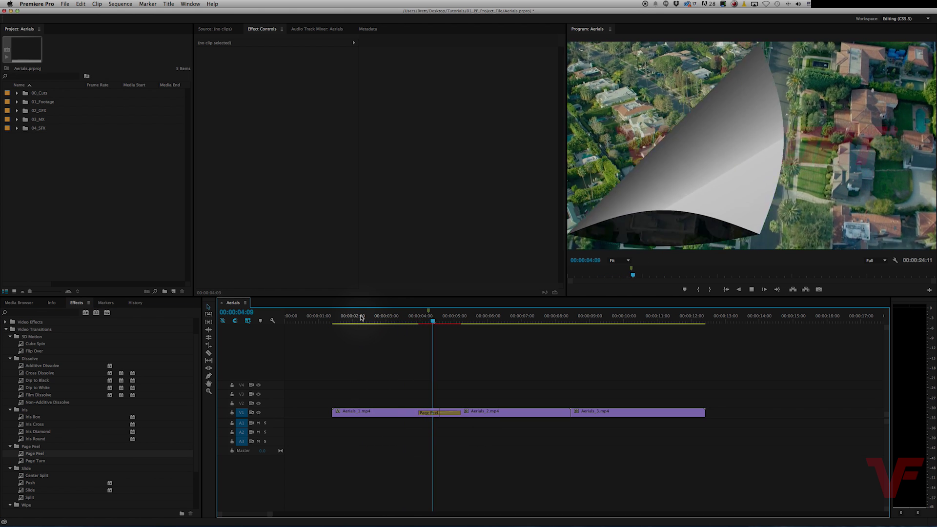
{"action": "key", "text": "space"}
- Replace the Page Peel with the default Cross Dissolve at that cut
{"action": "left_click", "coordinate": [449, 414]}
{"action": "key", "text": "Delete"}
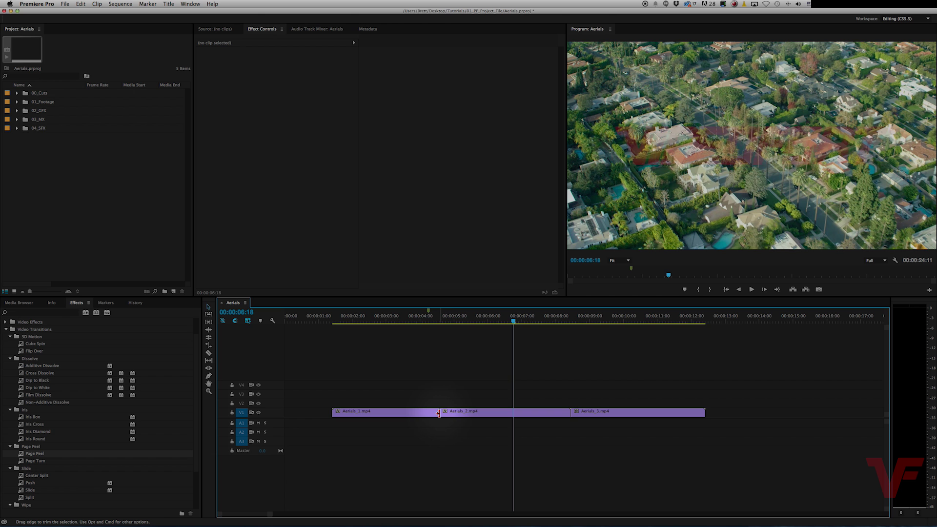
{"action": "right_click", "coordinate": [438, 414]}
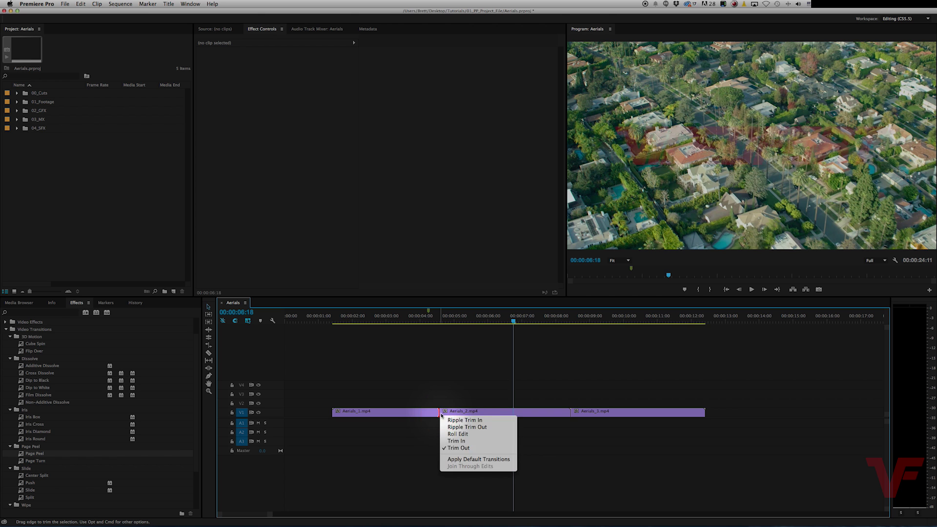
{"action": "left_click", "coordinate": [463, 459]}
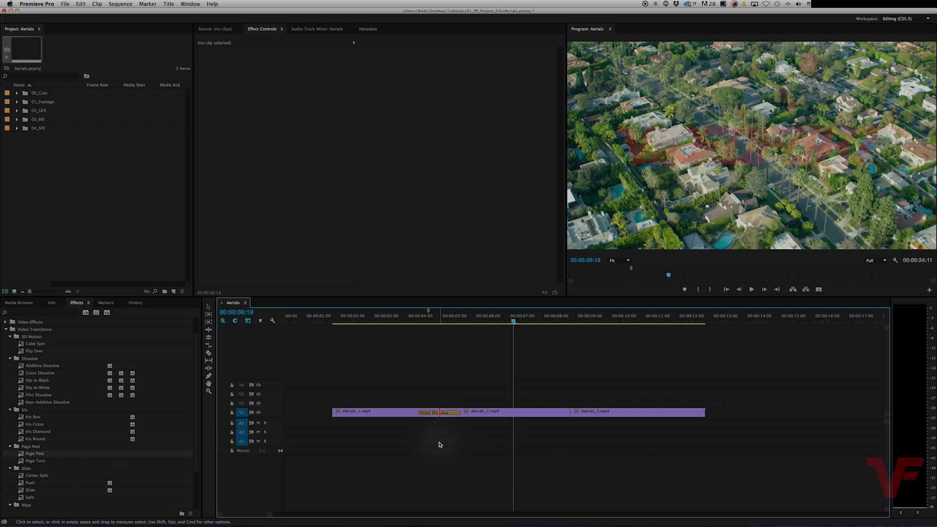
{"action": "scroll", "coordinate": [439, 444], "scroll_direction": "up", "scroll_amount": 2}
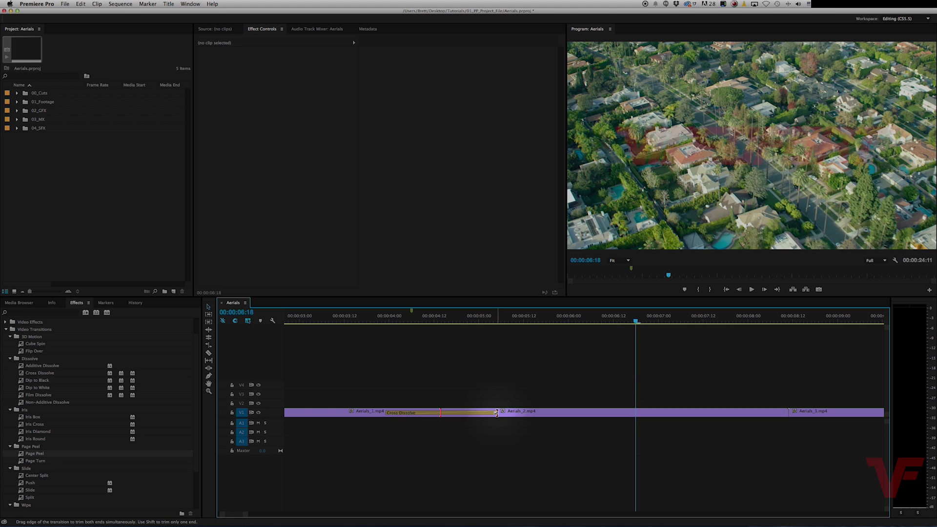
- Adjust the dissolve's duration from its right edge, zoom out, and preview it
{"action": "left_click_drag", "start_coordinate": [496, 412], "coordinate": [483, 413]}
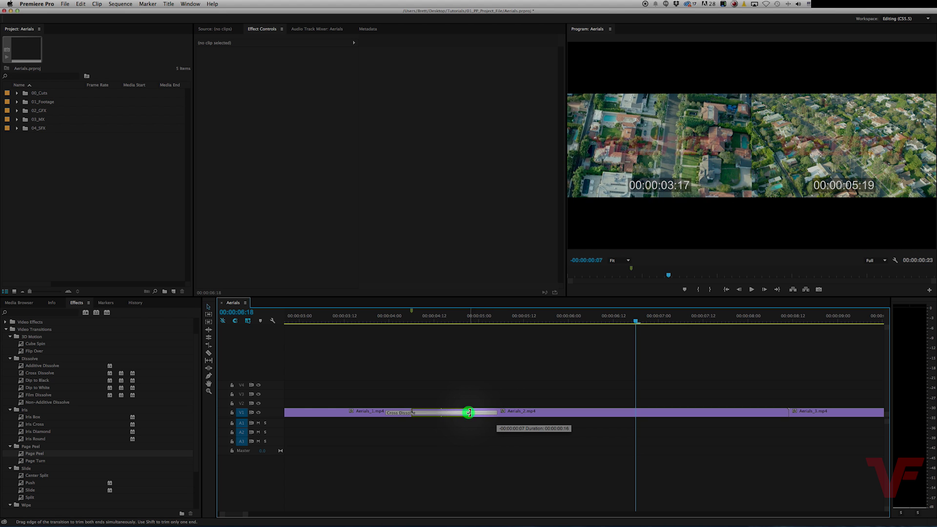
{"action": "left_click_drag", "start_coordinate": [487, 412], "coordinate": [454, 414]}
{"action": "key", "text": "minus"}
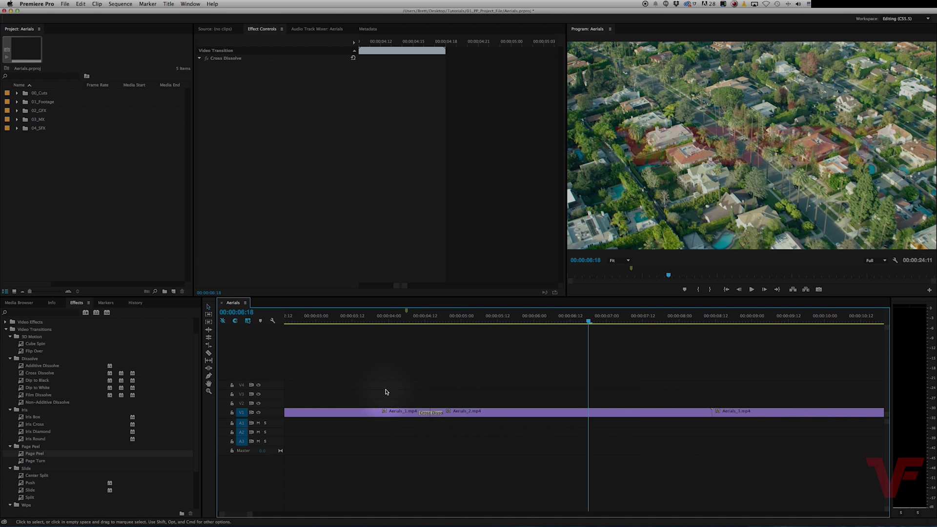
{"action": "key", "text": "minus"}
{"action": "key", "text": "minus"}
{"action": "left_click", "coordinate": [370, 320]}
{"action": "key", "text": "space"}
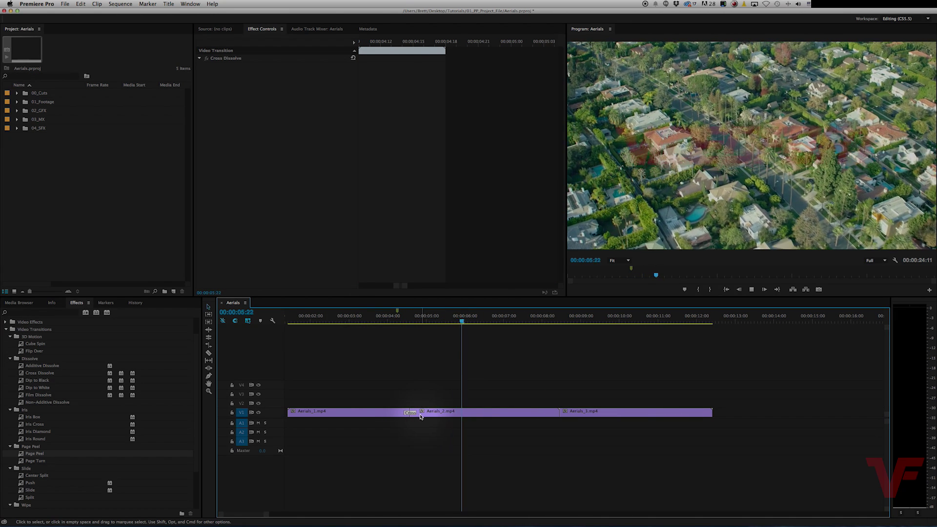
- Extend the dissolve further into Aerials_2.mp4 and play back the result
{"action": "left_click_drag", "start_coordinate": [418, 412], "coordinate": [422, 413]}
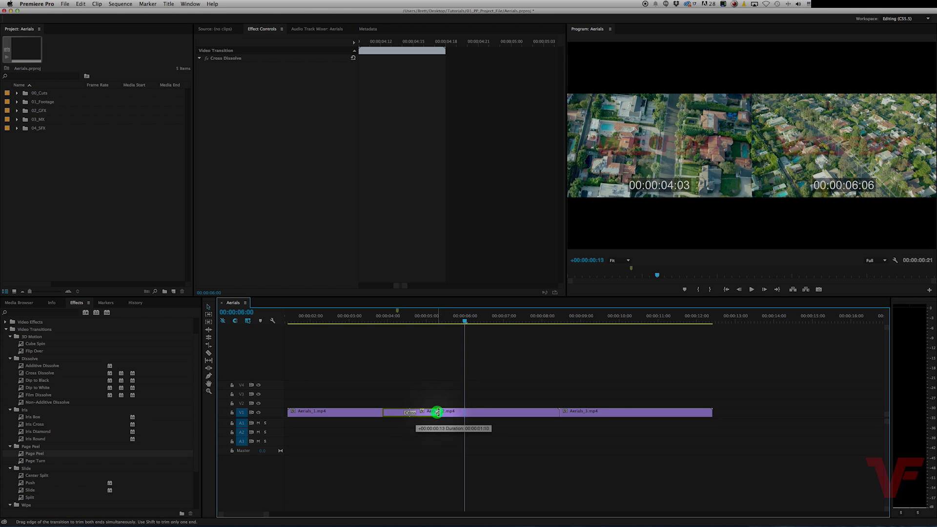
{"action": "left_click_drag", "start_coordinate": [422, 413], "coordinate": [456, 413]}
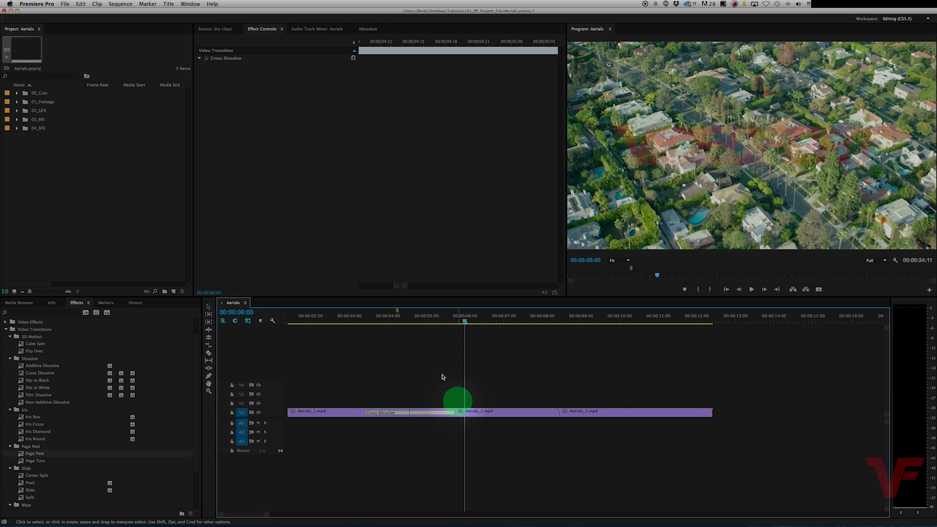
{"action": "left_click", "coordinate": [349, 320]}
{"action": "key", "text": "space"}
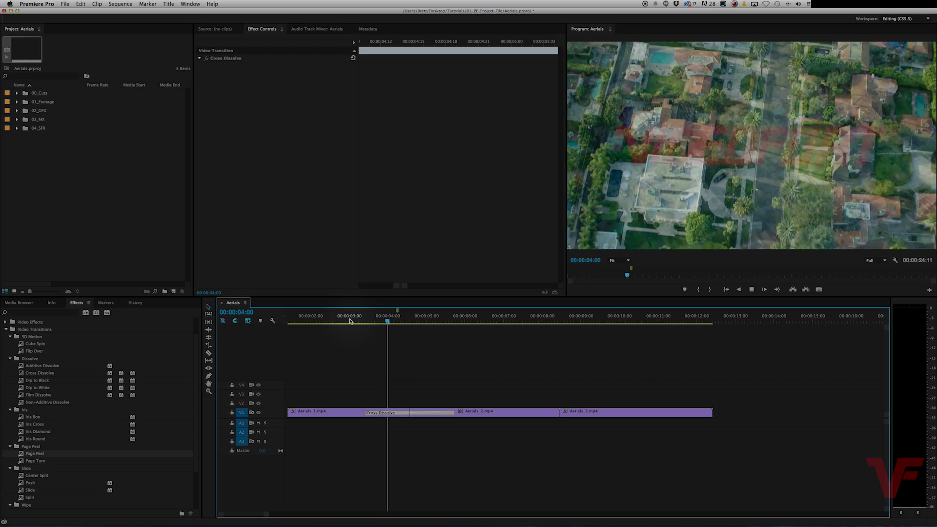